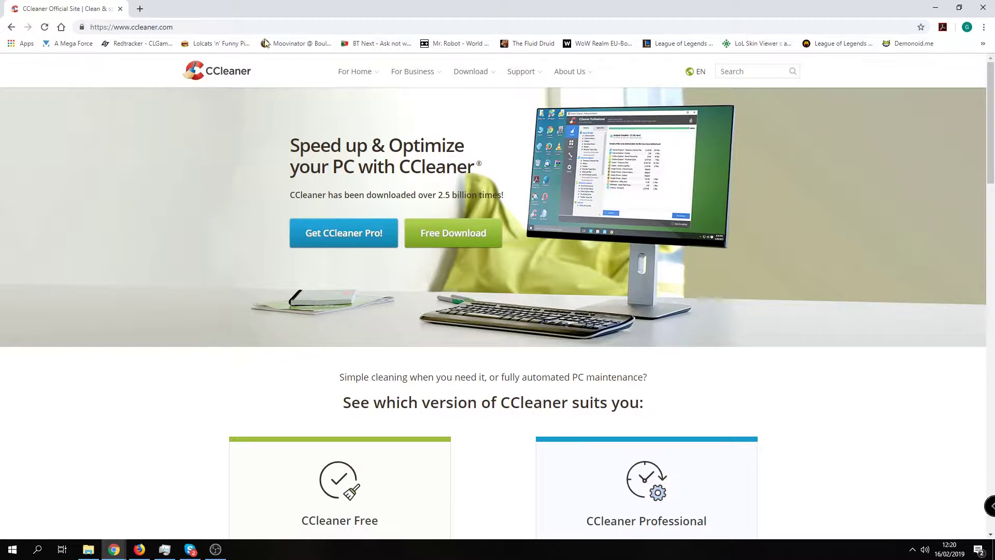
Step: Examine which Windows and Applications items CCleaner is set to clean, from the browser entries to the System section
scroll(566, 352, down, 2)
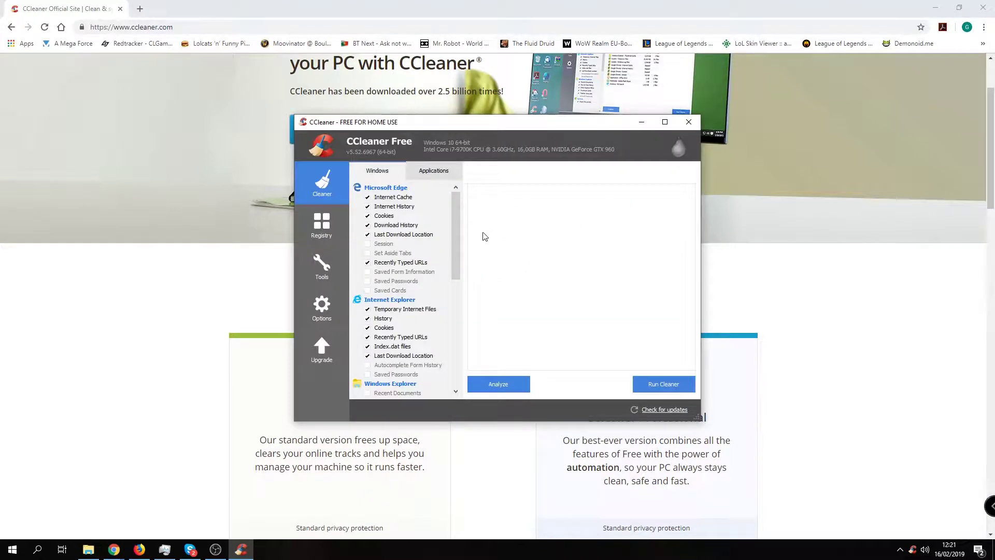
scroll(398, 227, down, 5)
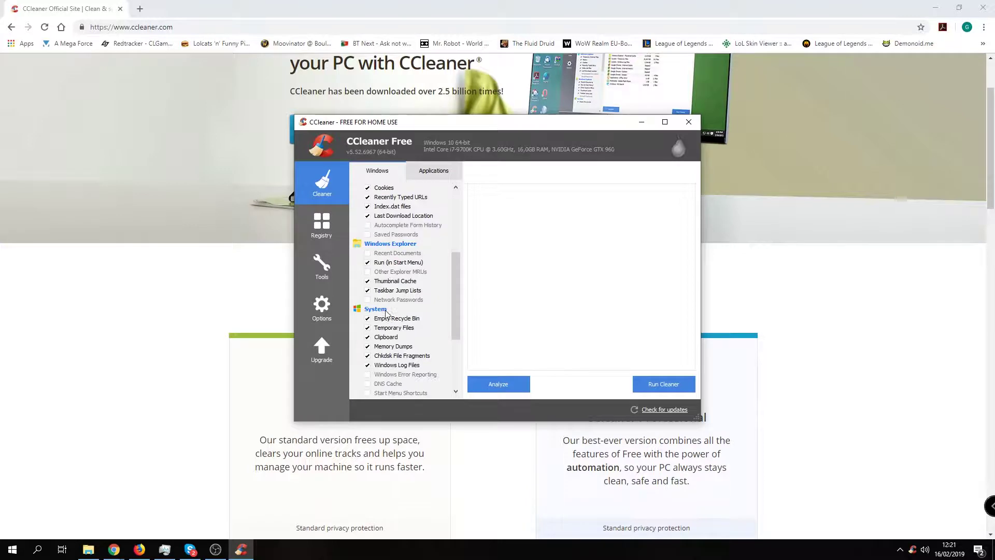
scroll(386, 311, down, 3)
scroll(389, 306, up, 8)
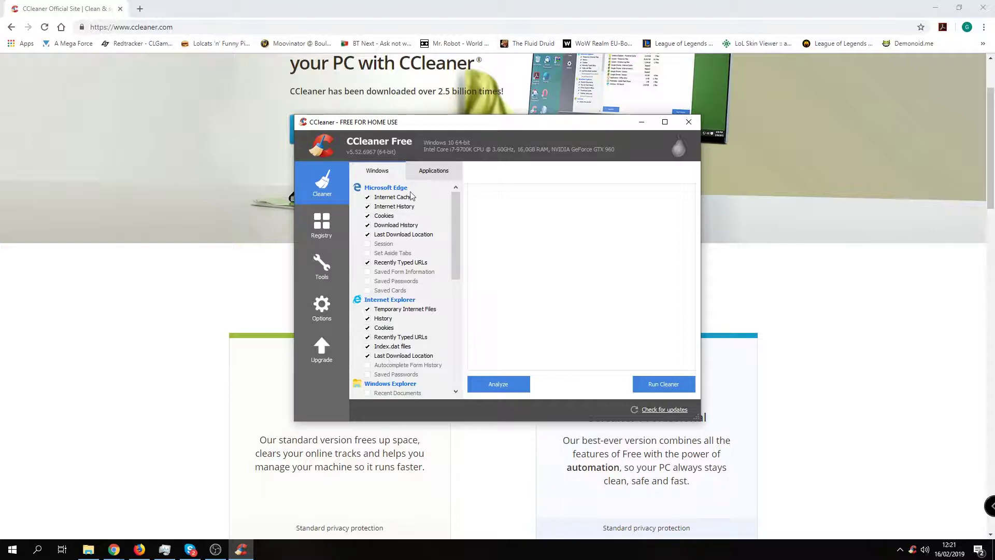
click(423, 173)
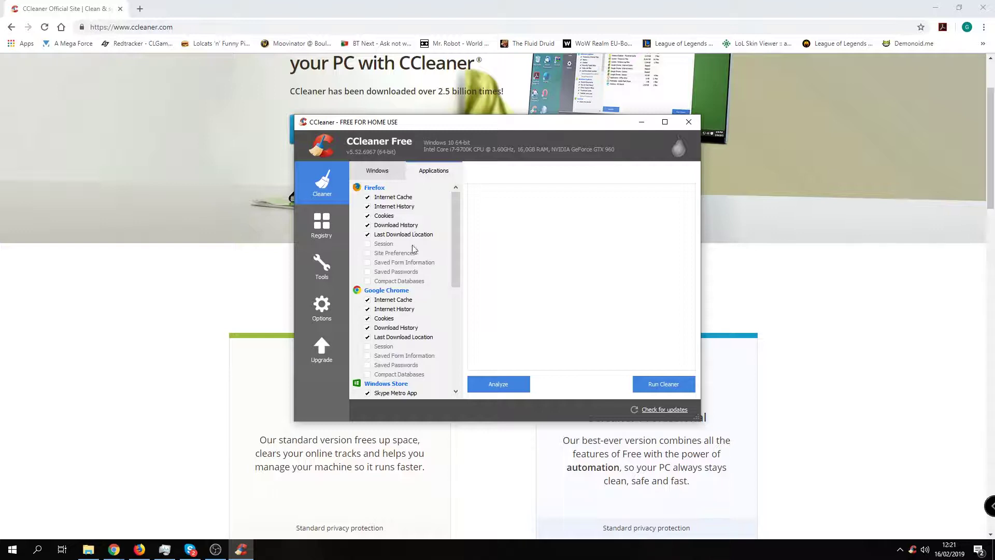
click(393, 176)
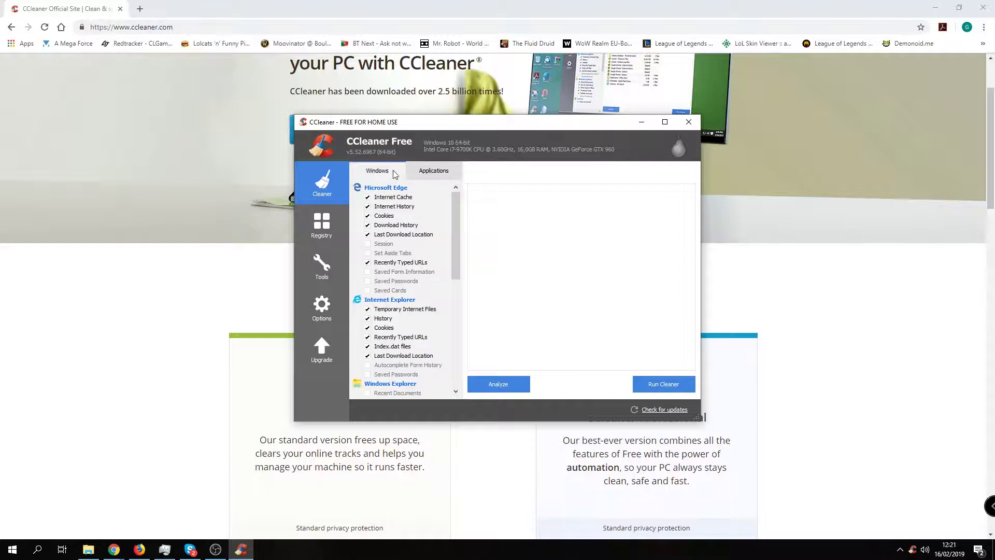
scroll(380, 238, down, 5)
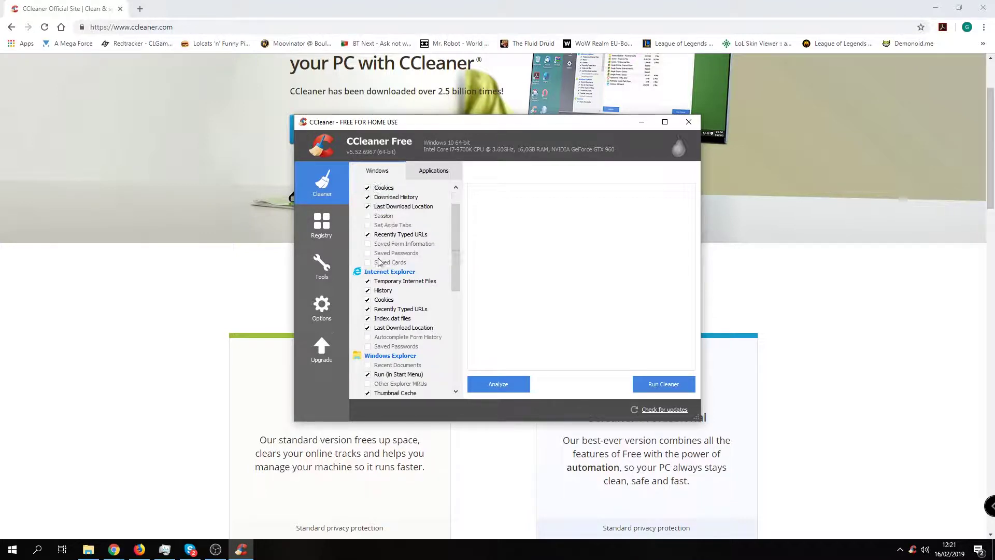
scroll(379, 262, down, 1)
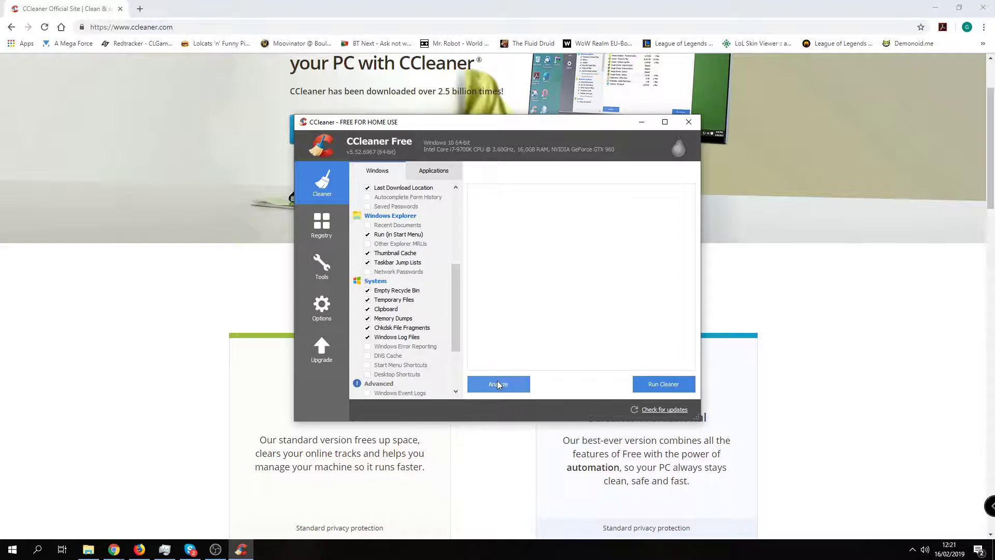
Step: Analyze the system for removable files and examine the Empty Recycle Bin, Memory Dumps and Temporary Files entries in the results
click(498, 383)
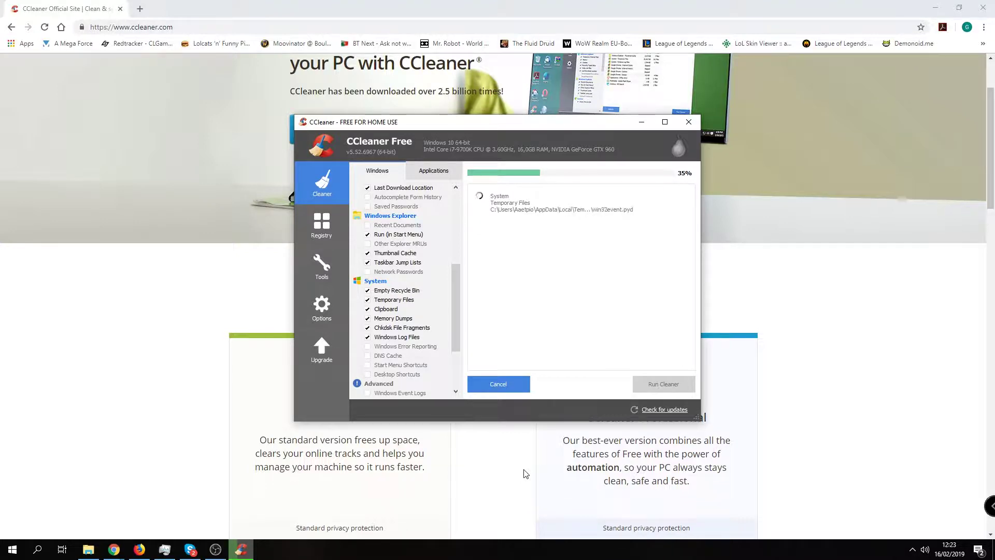
click(579, 271)
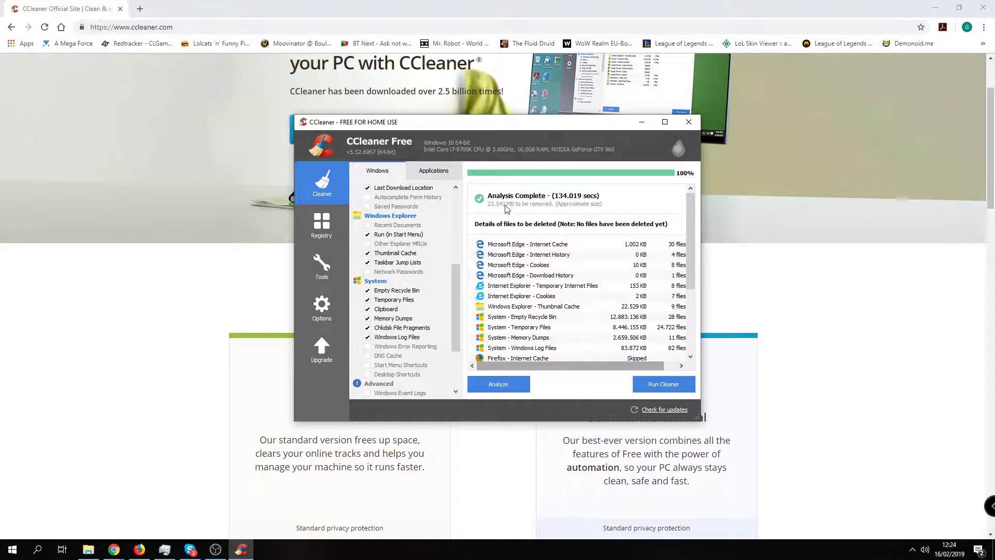
click(581, 318)
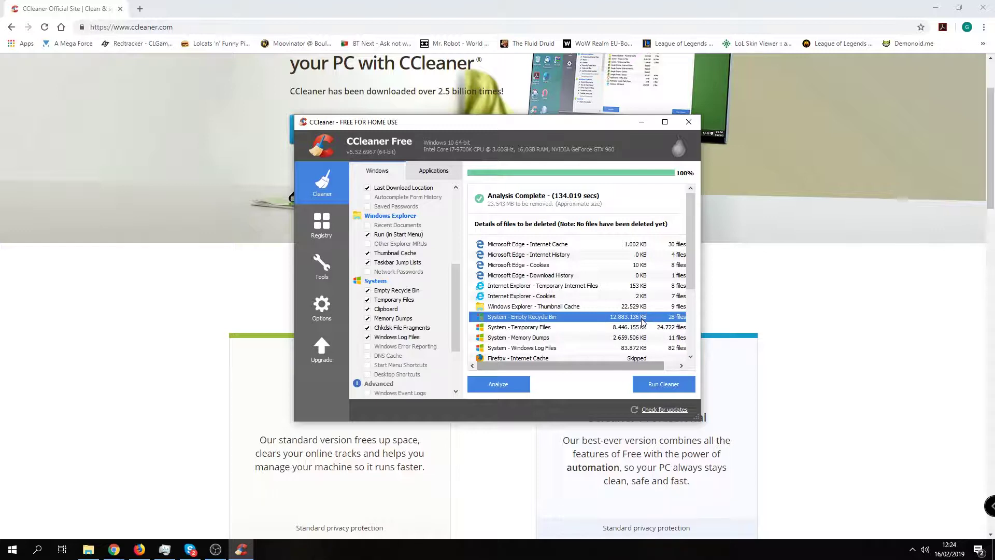
click(604, 342)
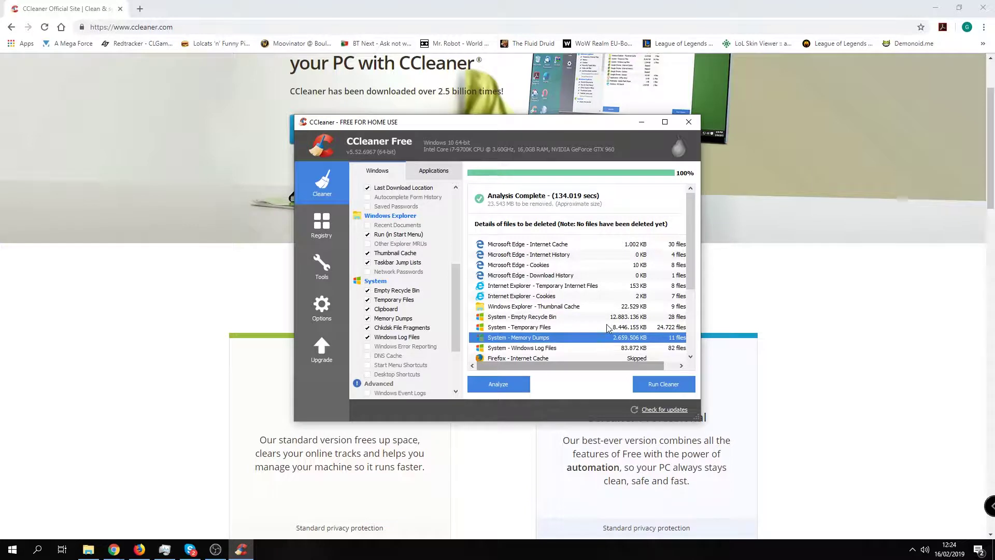
click(609, 327)
scroll(600, 349, down, 2)
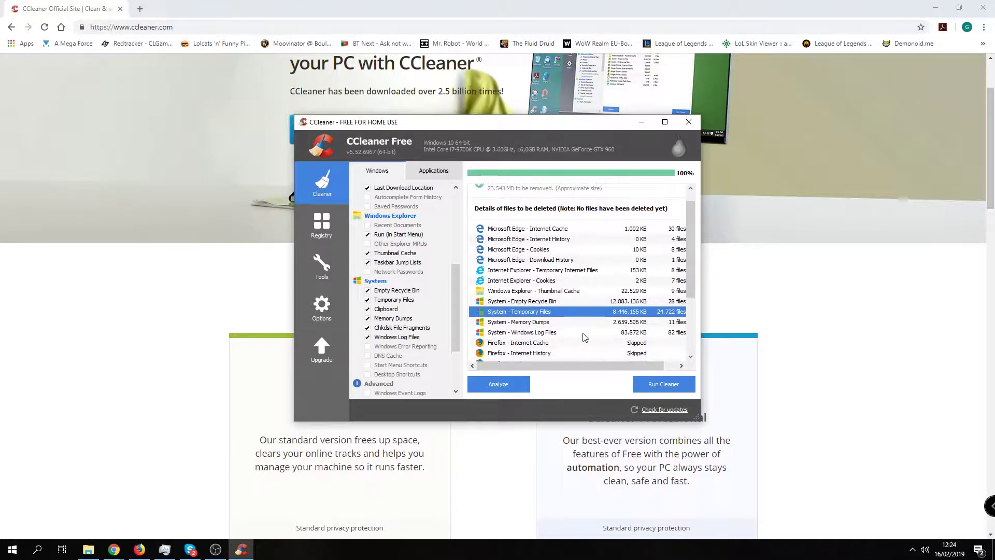
right_click(574, 312)
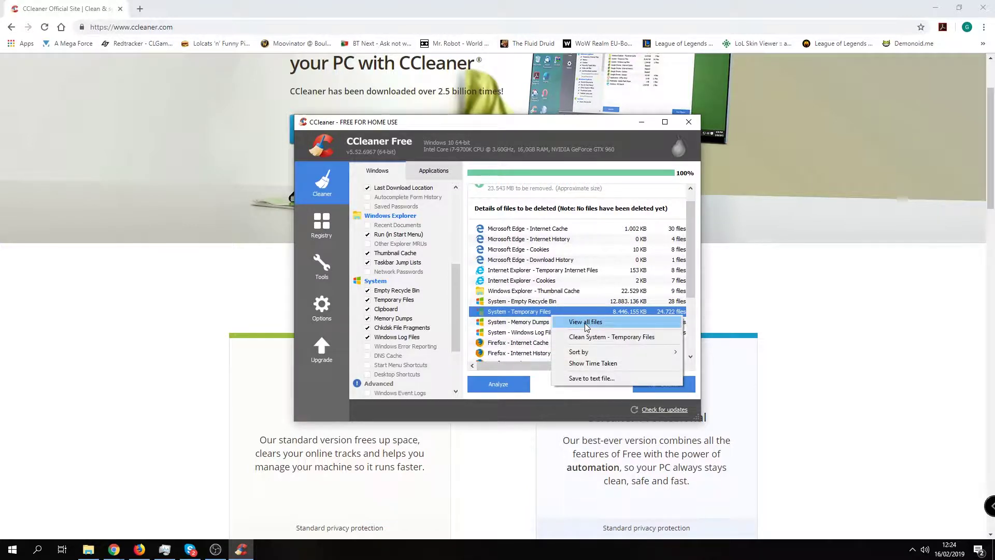
right_click(546, 306)
click(449, 332)
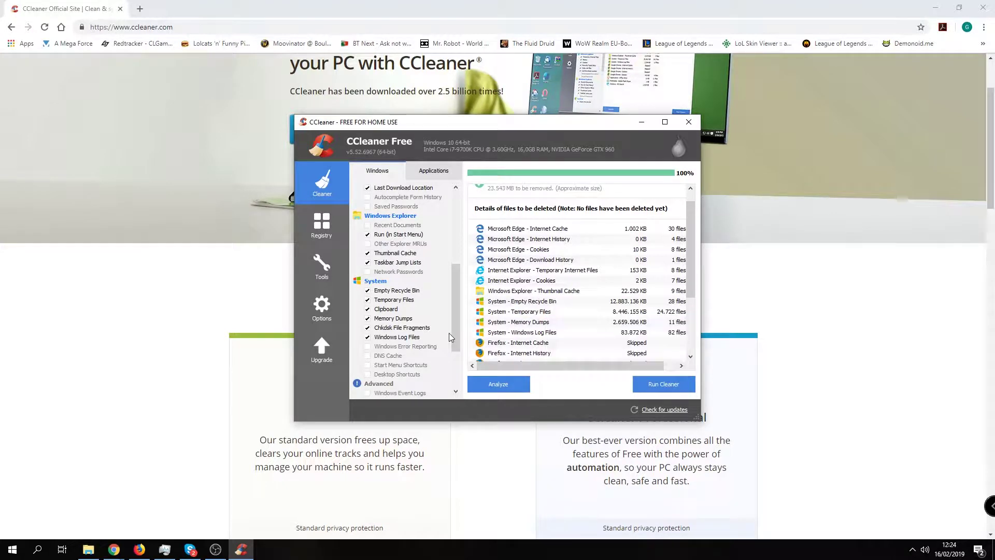
scroll(572, 251, up, 2)
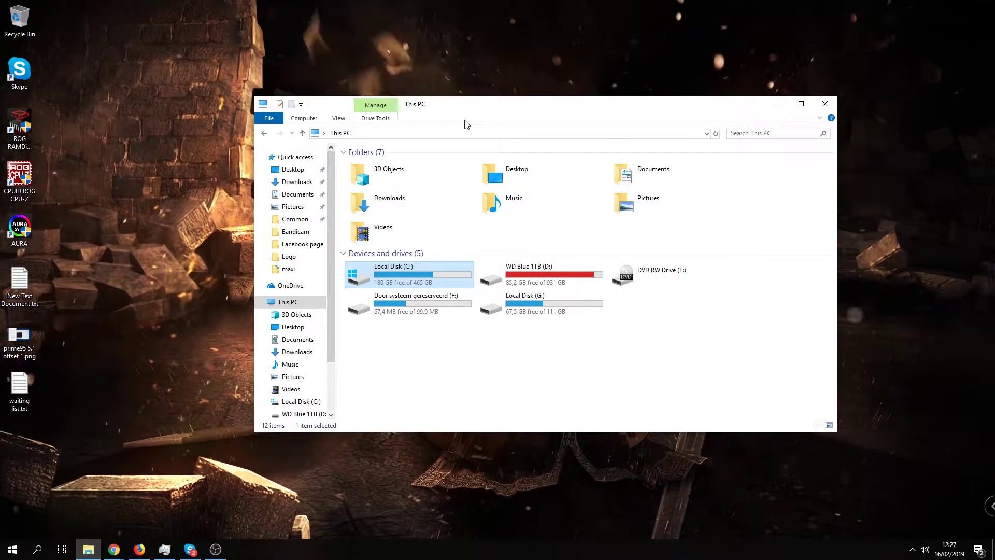
Step: Open Disk Clean-up for Local Disk (C:) from the drive's properties in File Explorer
right_click(398, 276)
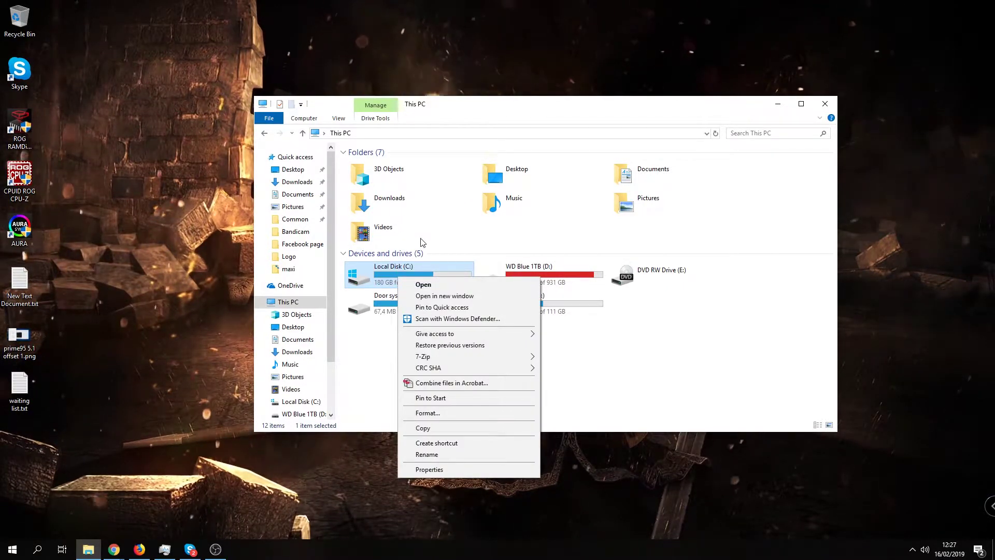
click(444, 468)
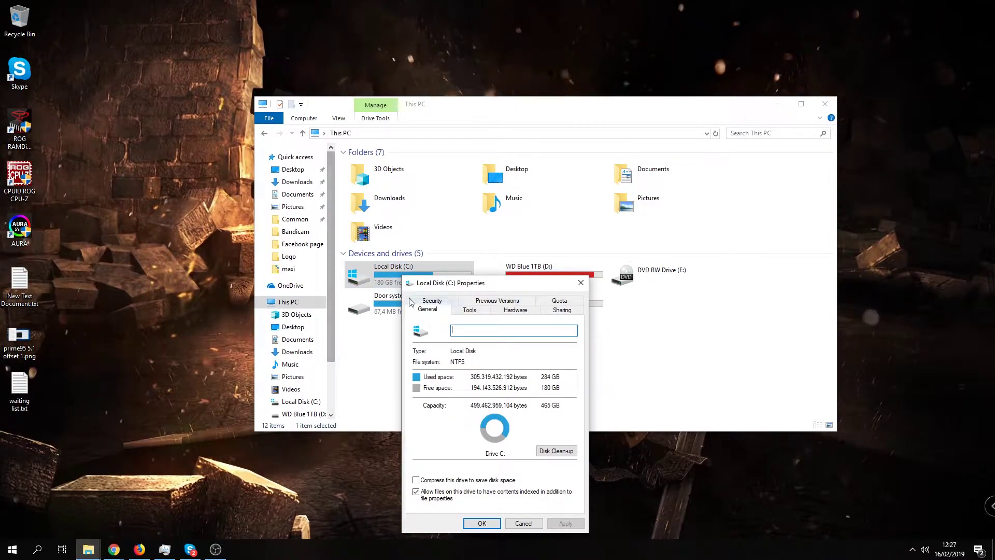
click(554, 452)
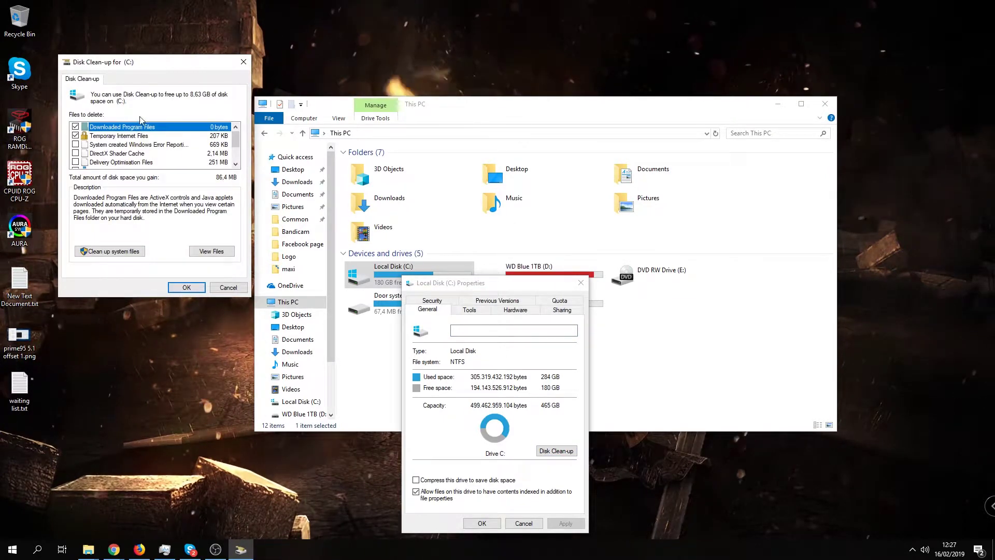
Step: Examine the file categories offered for deletion on drive C, particularly Temporary files, and close Disk Clean-up without cleaning
scroll(162, 141, down, 1)
scroll(156, 145, down, 1)
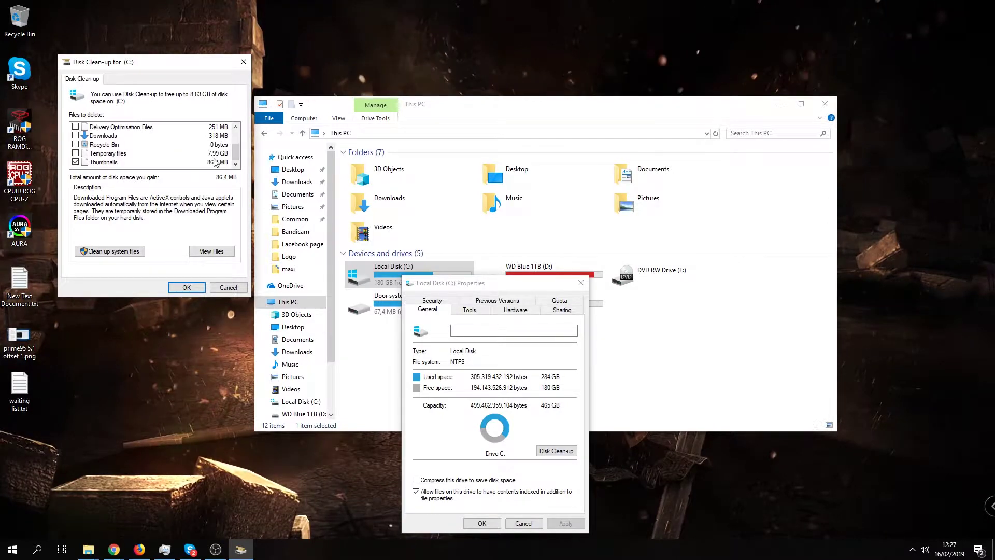
click(132, 154)
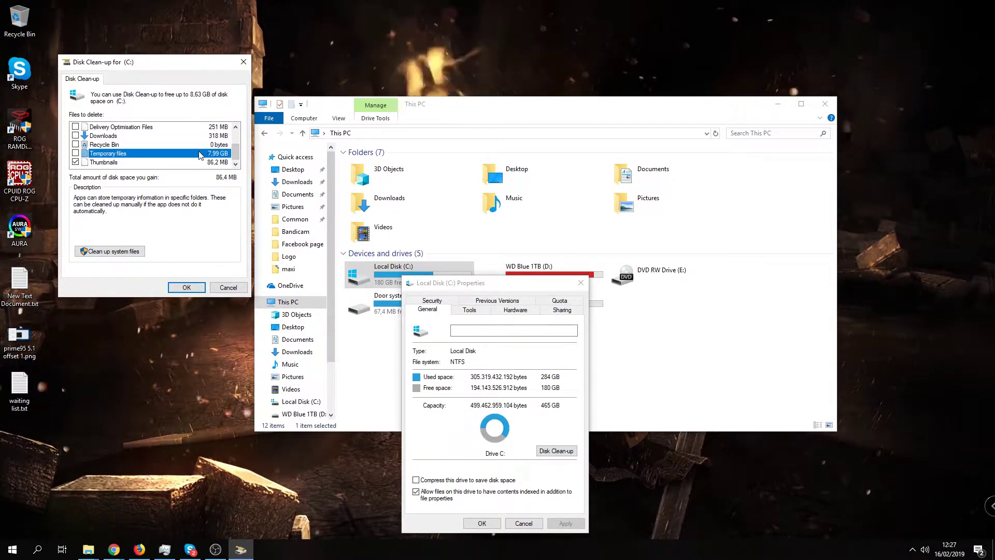
scroll(201, 155, up, 1)
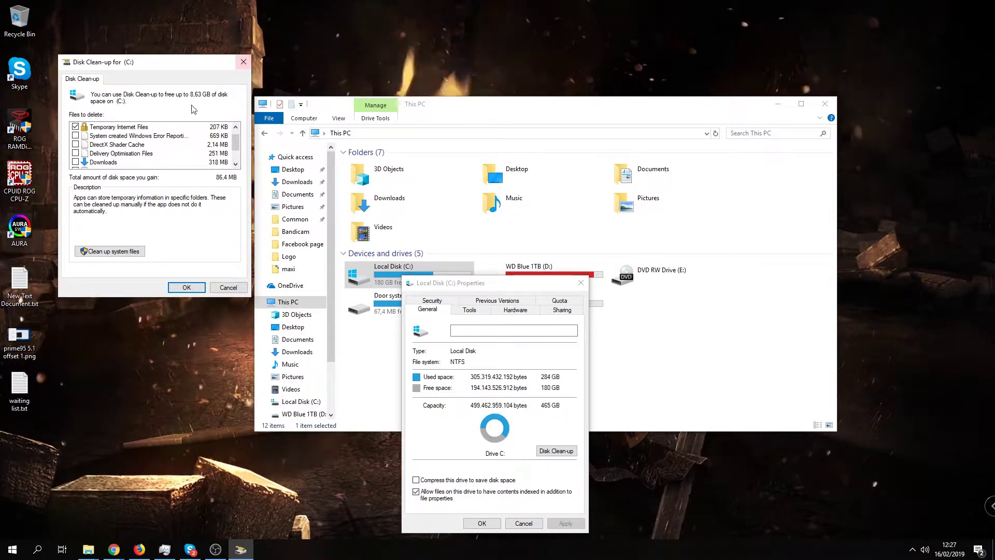
scroll(156, 148, down, 1)
click(156, 153)
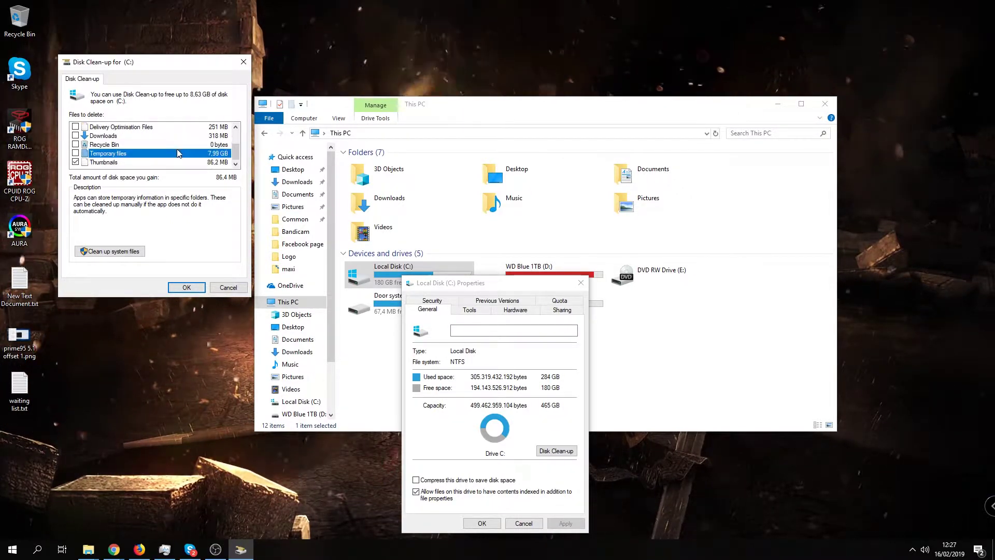
click(240, 66)
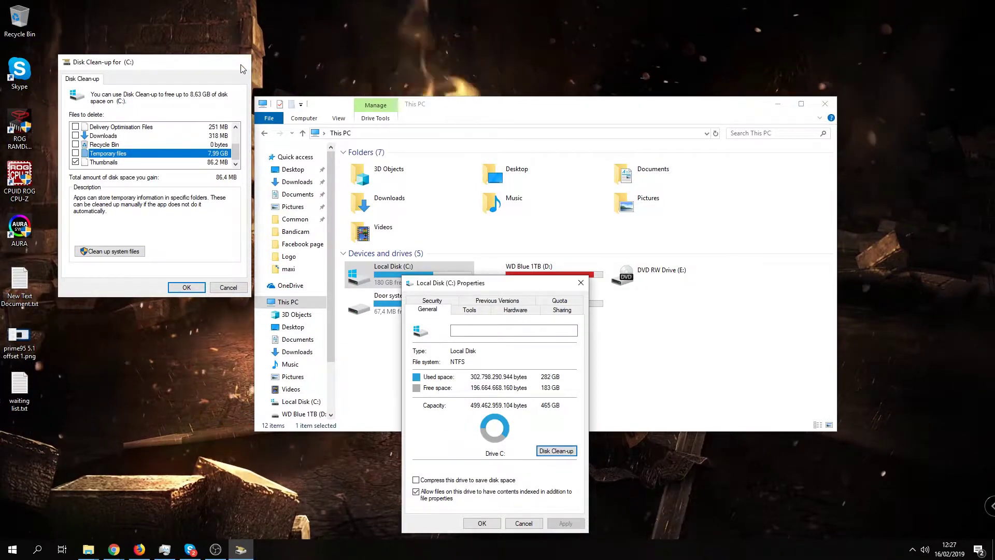
click(243, 62)
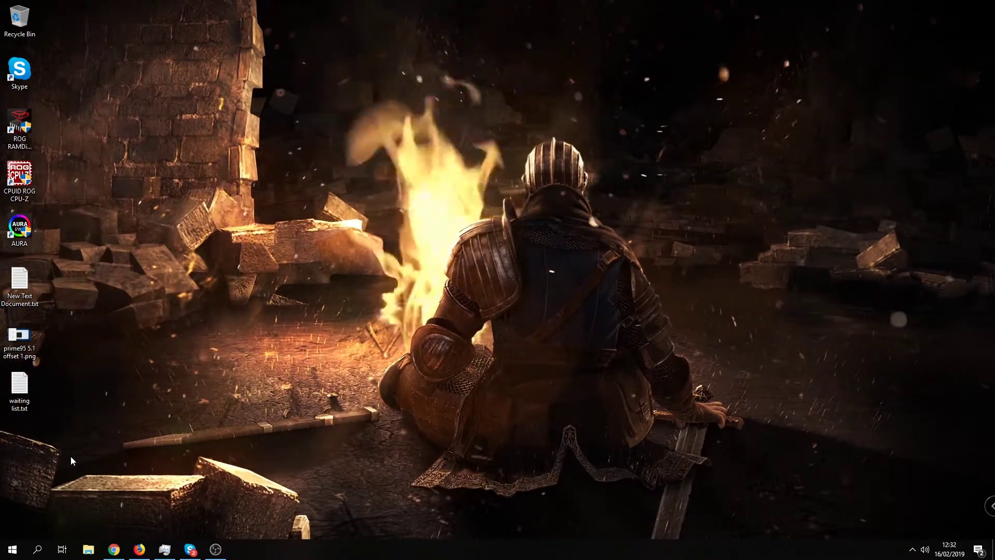
Step: Find the Run app through Windows search and use it to launch cmd
click(37, 549)
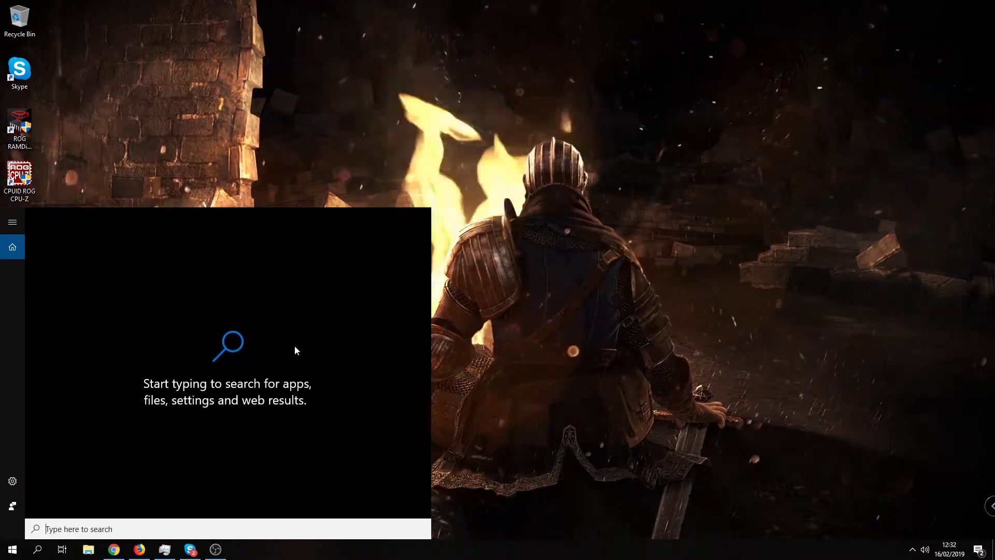
text(run)
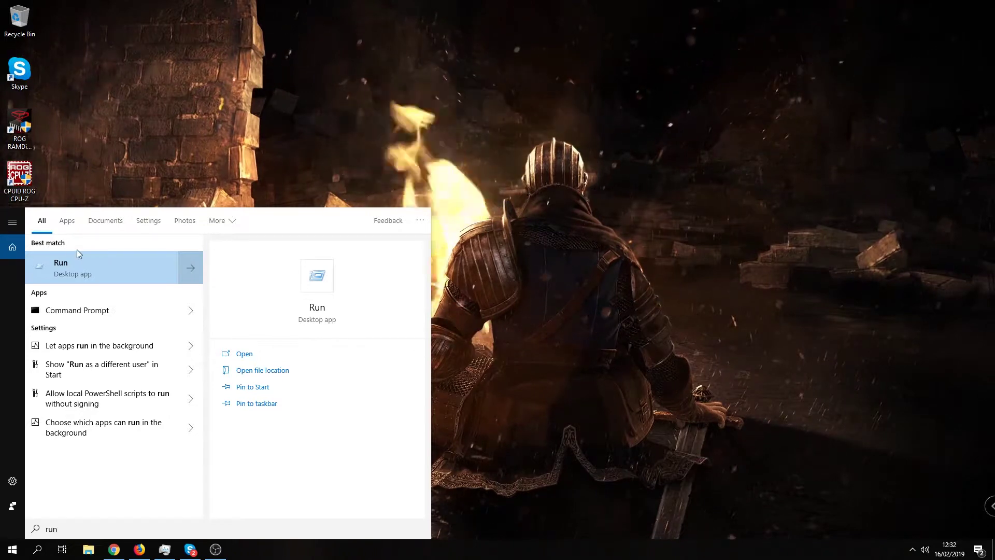
click(95, 262)
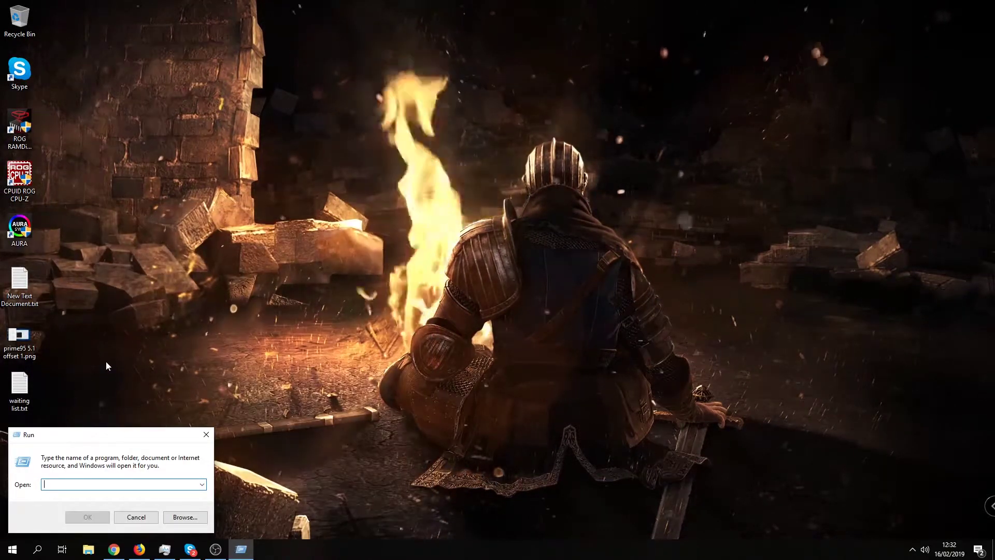
text(cmd)
key(Return)
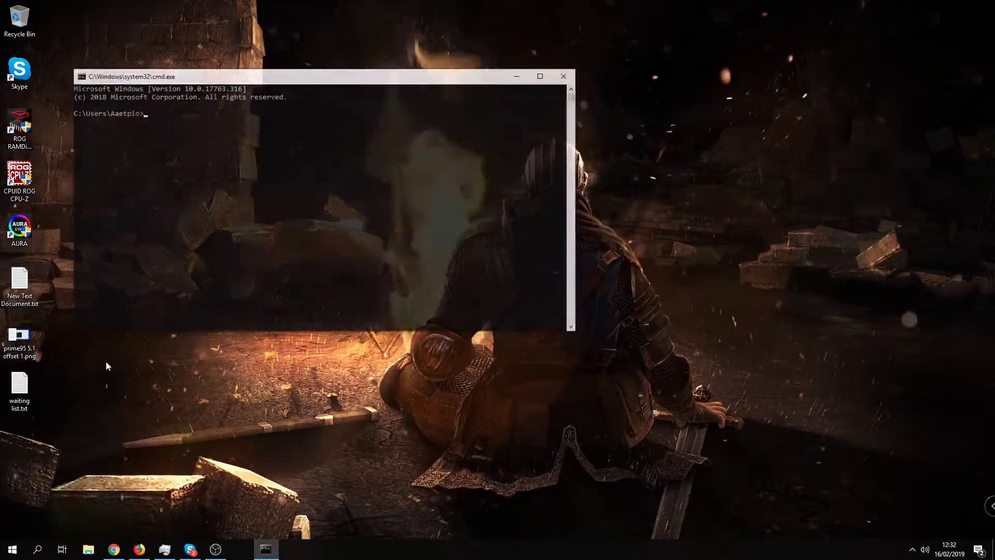
Step: Write the command powercfg /hibernate off at the prompt and erase its last three characters without executing it
text(powercfg /hibernate off)
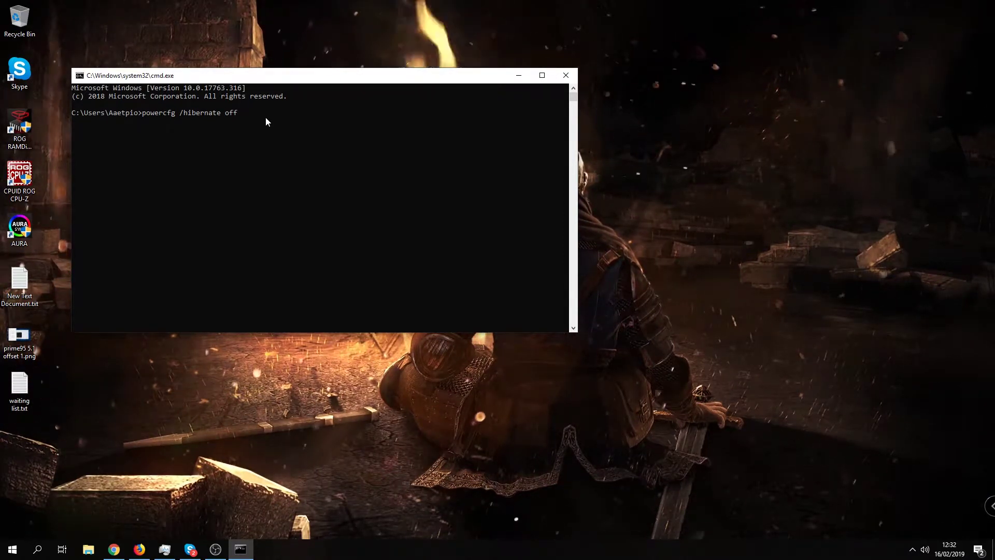
key(BackSpace)
key(BackSpace)
key(BackSpace)
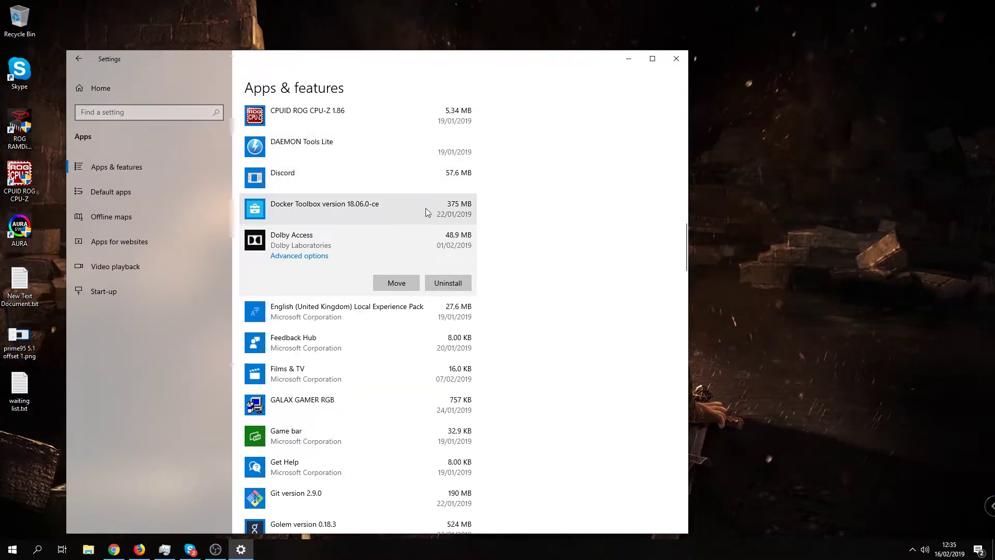
Step: In the Apps & features settings, view the drives offered for moving Dolby Access and dismiss the choice without moving the app
click(402, 284)
click(375, 240)
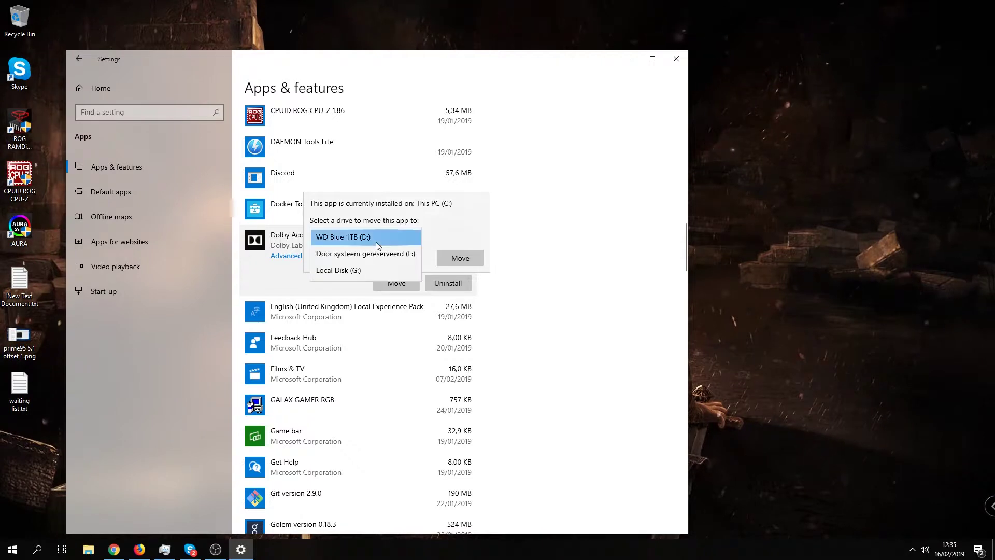
click(270, 286)
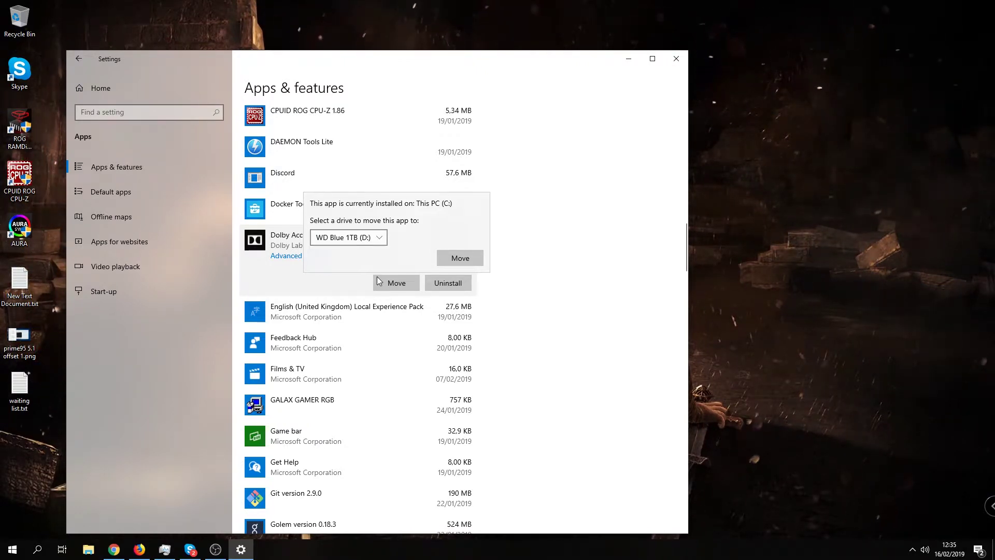
click(268, 285)
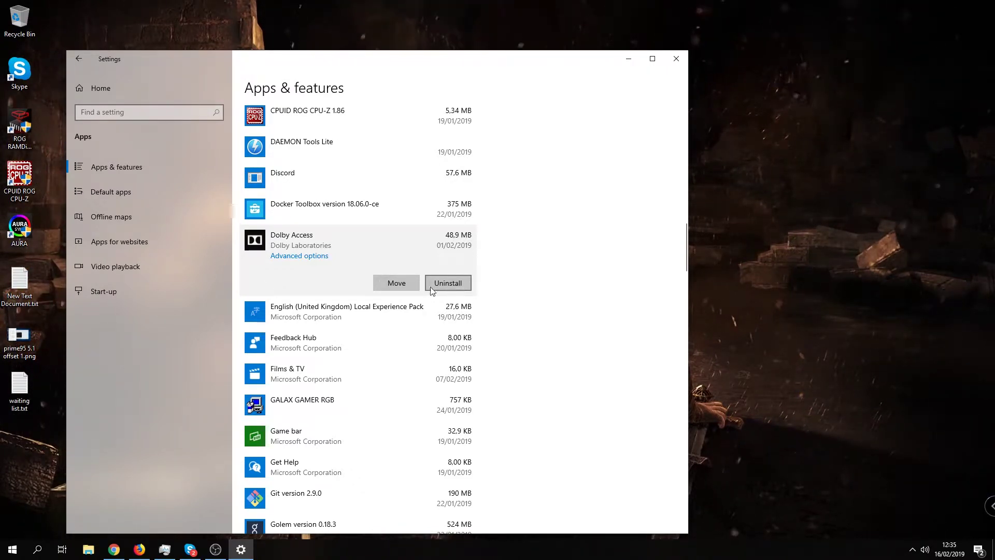
click(409, 288)
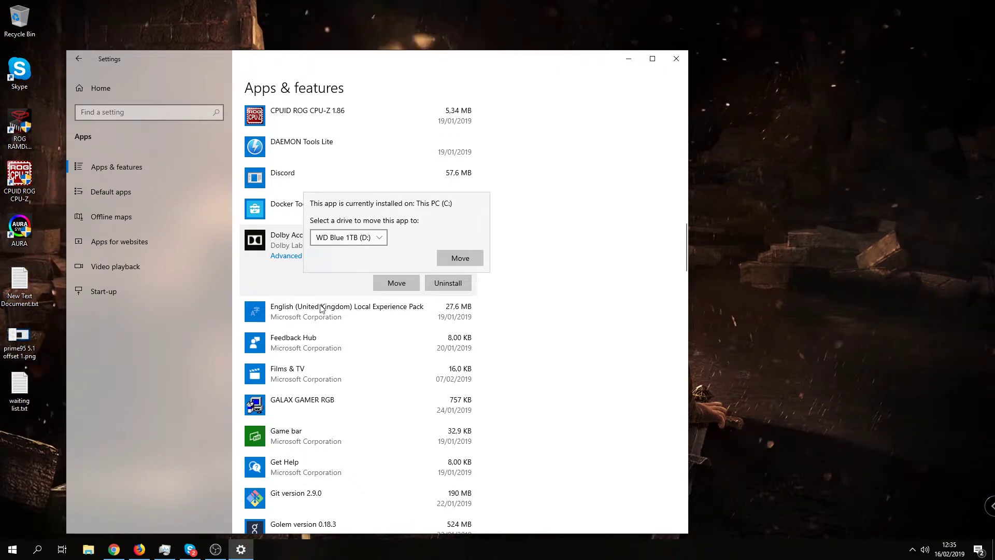
click(265, 287)
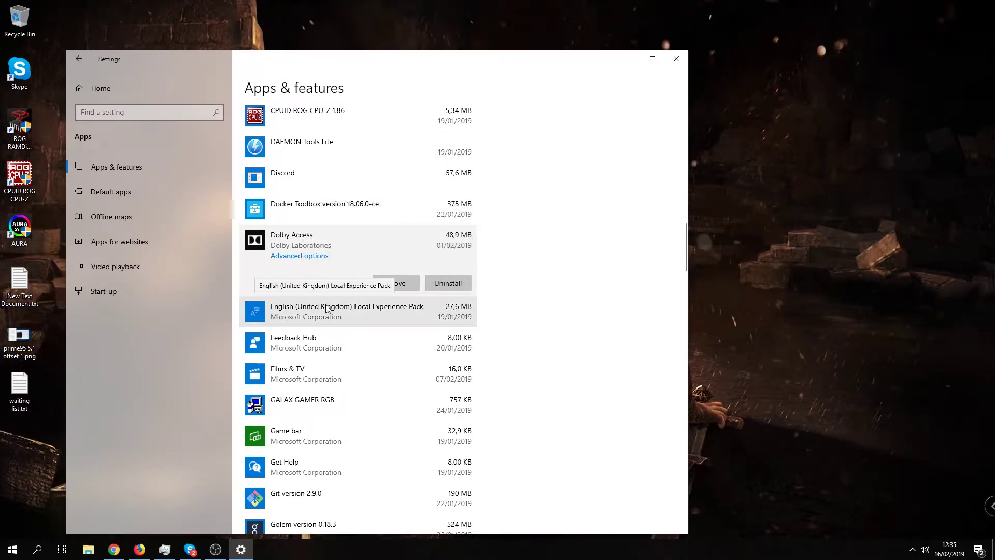
Step: Look through the installed apps and their sizes, and show the modify and uninstall options for Intel Extreme Tuning Utility
scroll(375, 316, up, 5)
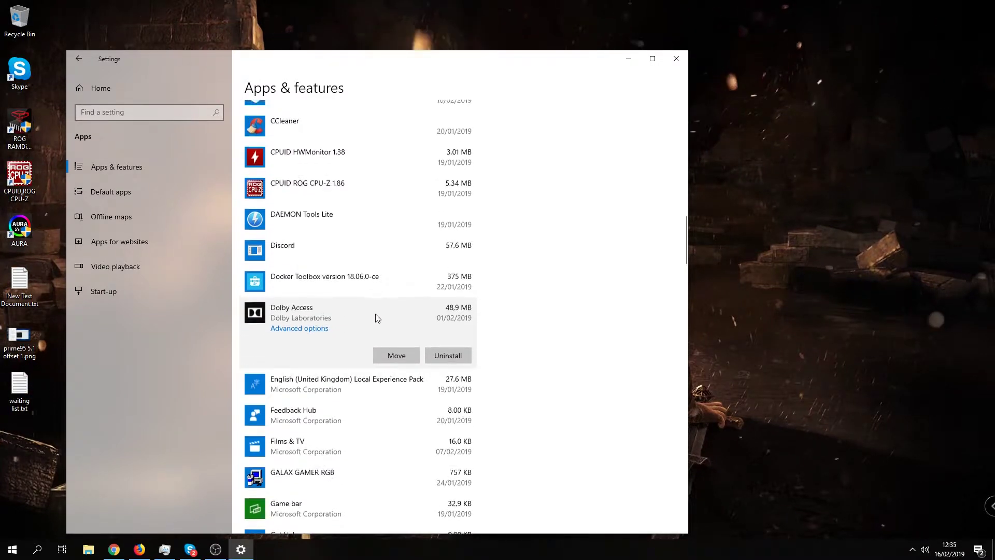
scroll(375, 315, up, 8)
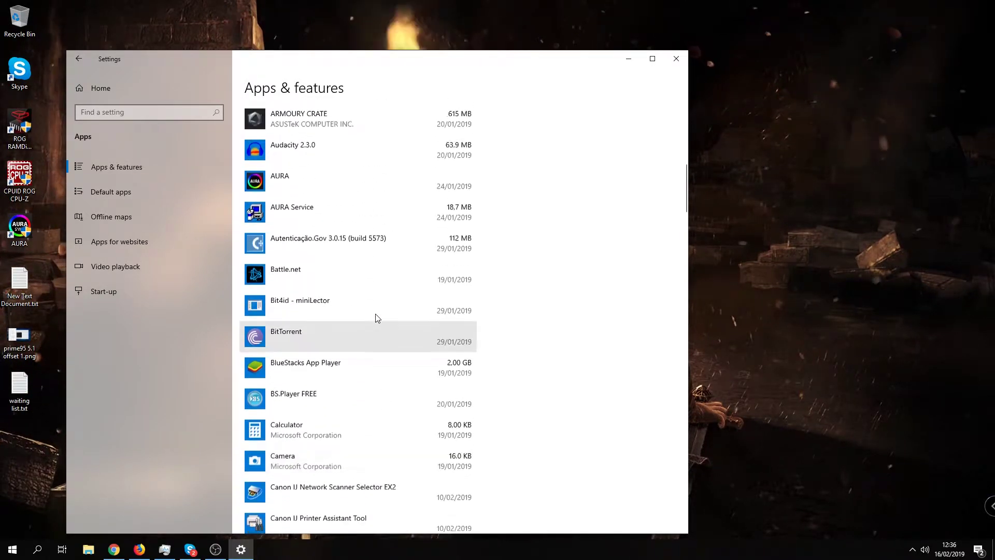
scroll(375, 316, down, 9)
scroll(377, 320, down, 3)
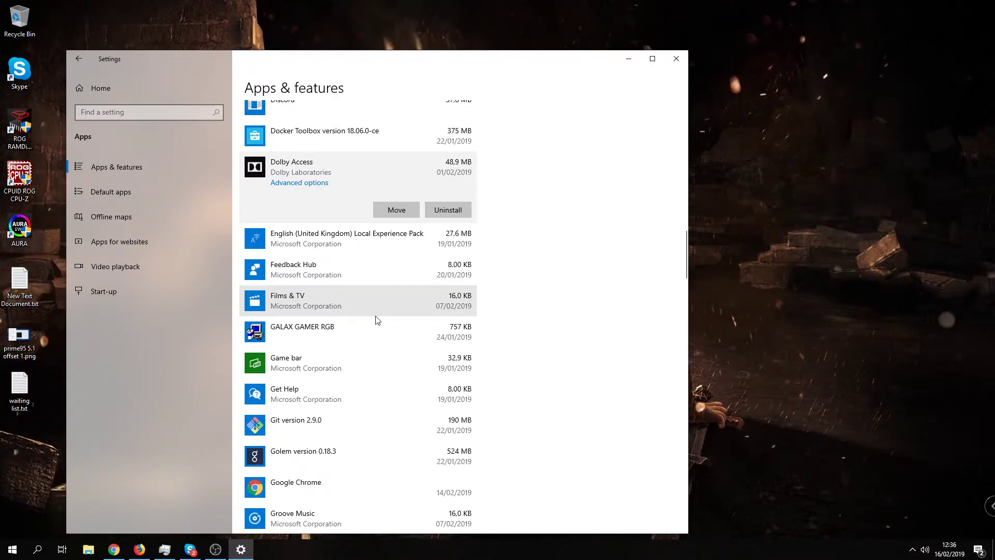
scroll(377, 320, down, 3)
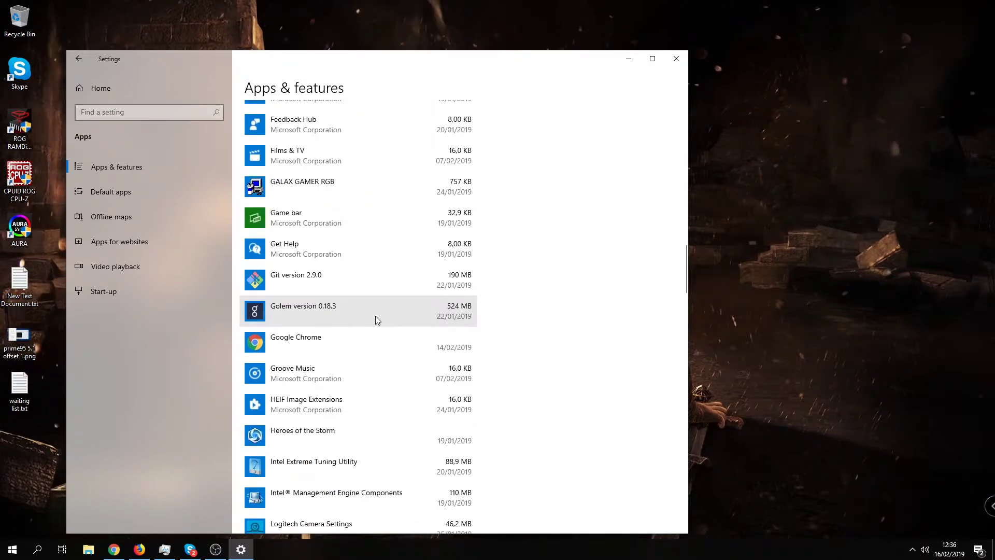
scroll(376, 318, down, 4)
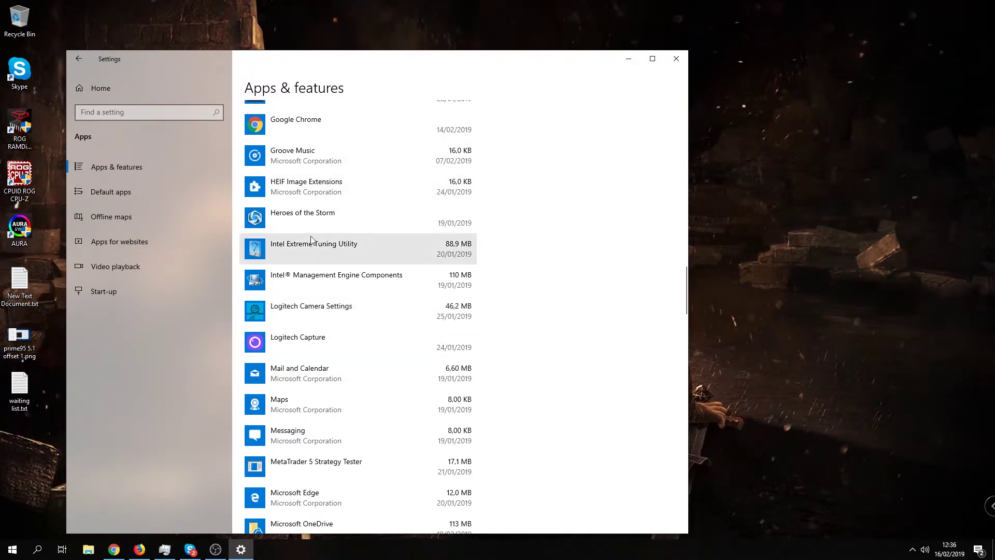
click(306, 254)
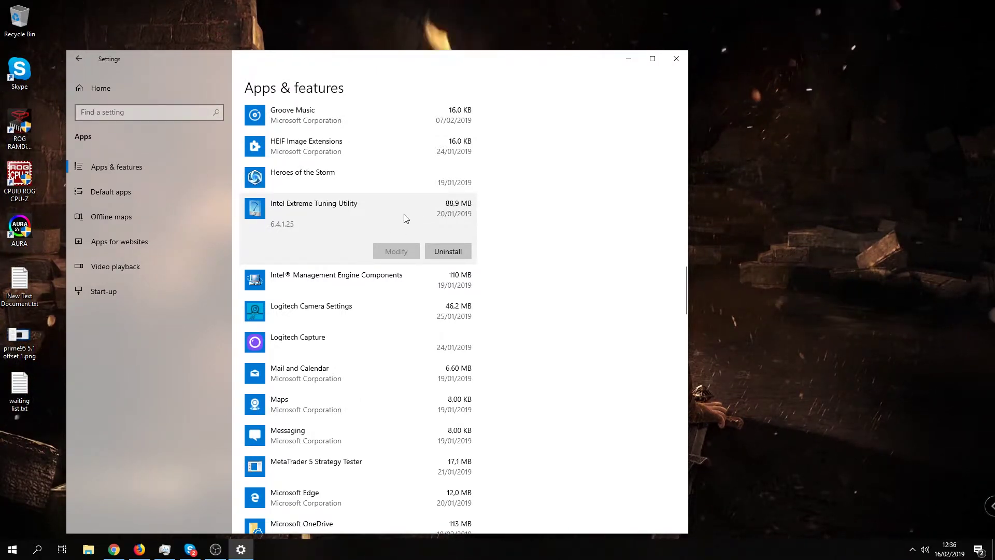
Step: Examine the installed apps listed below Intel Extreme Tuning Utility, as far as the NVIDIA drivers, for uninstall candidates
scroll(444, 284, down, 5)
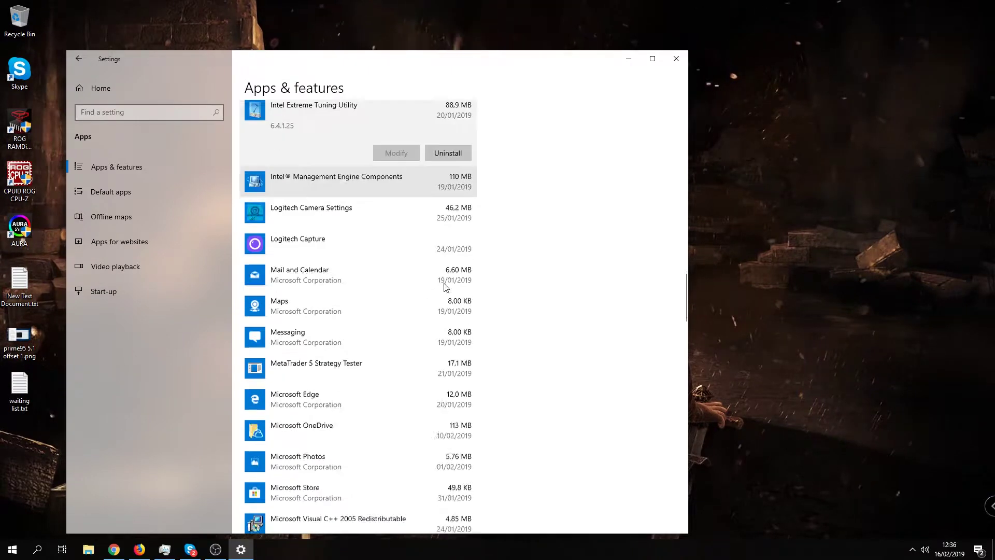
scroll(444, 287, down, 10)
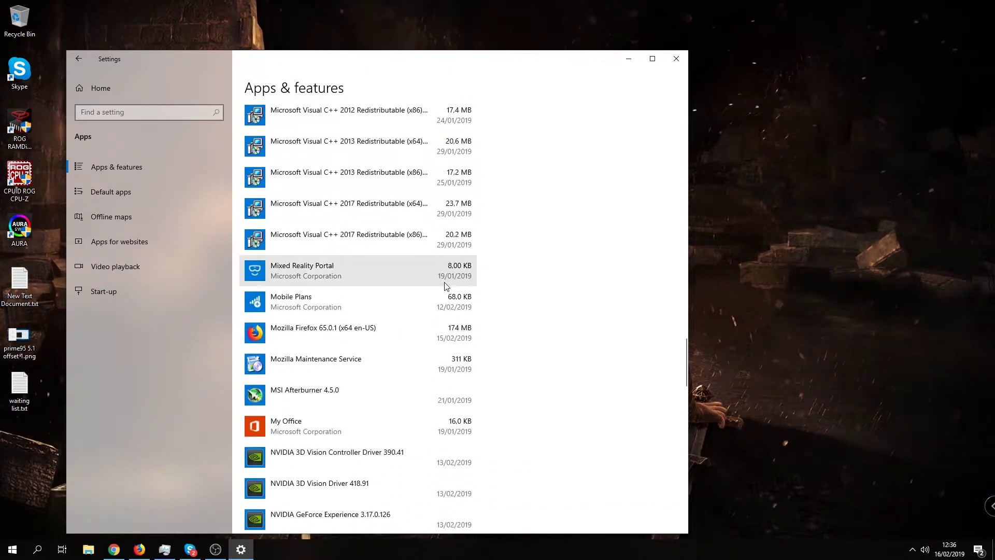
scroll(445, 286, down, 3)
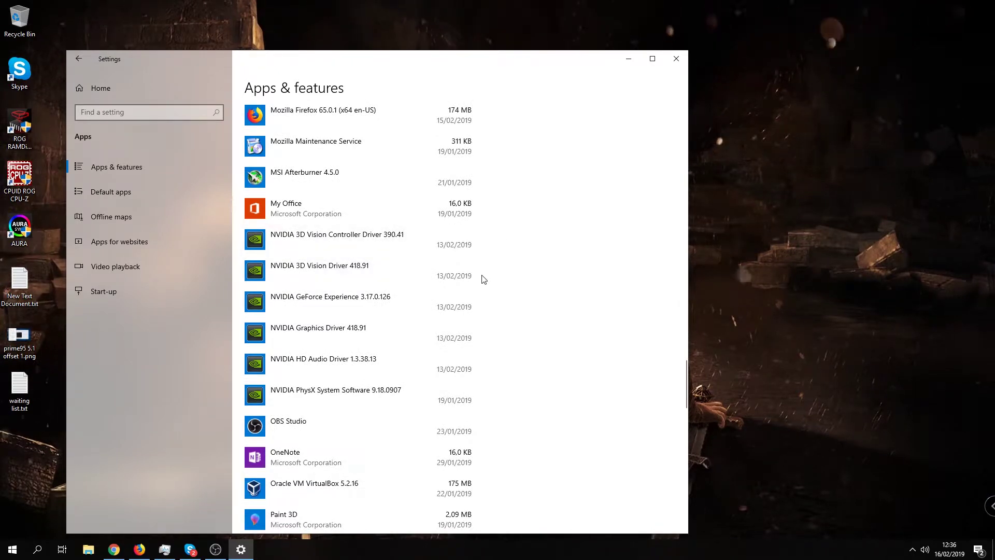
scroll(429, 262, up, 3)
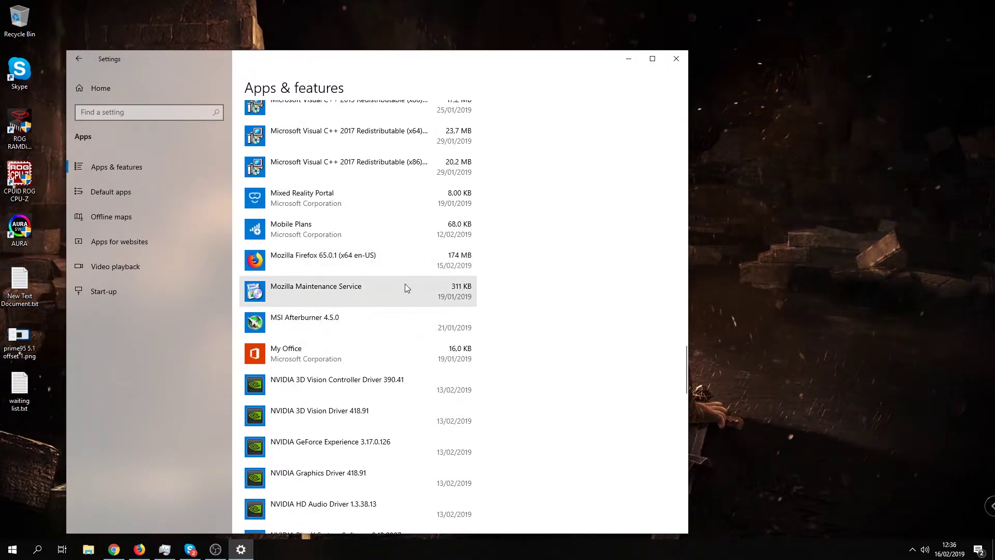
scroll(406, 284, up, 1)
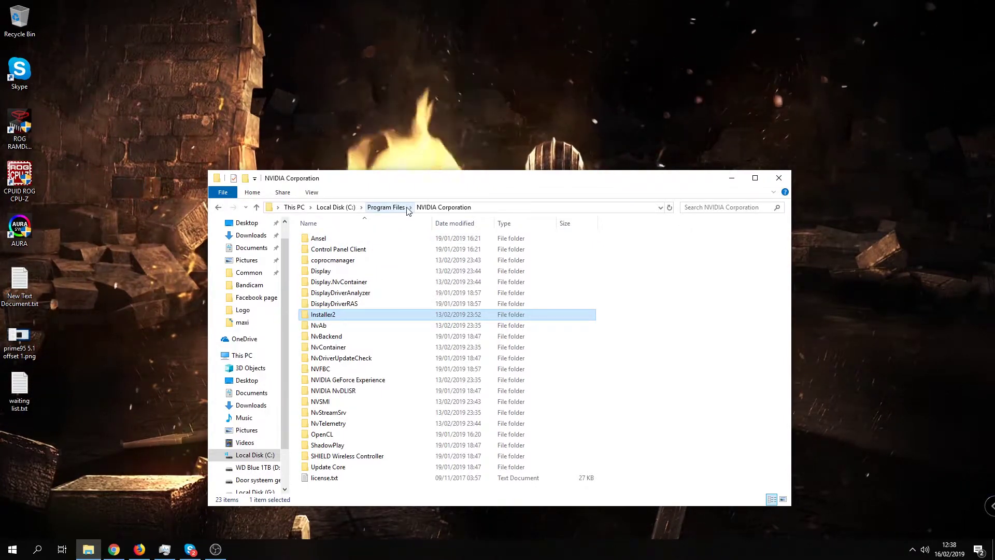
Step: In File Explorer, check the size of the Installer2 folder in C:\Program Files\NVIDIA Corporation through its properties and close them
right_click(337, 314)
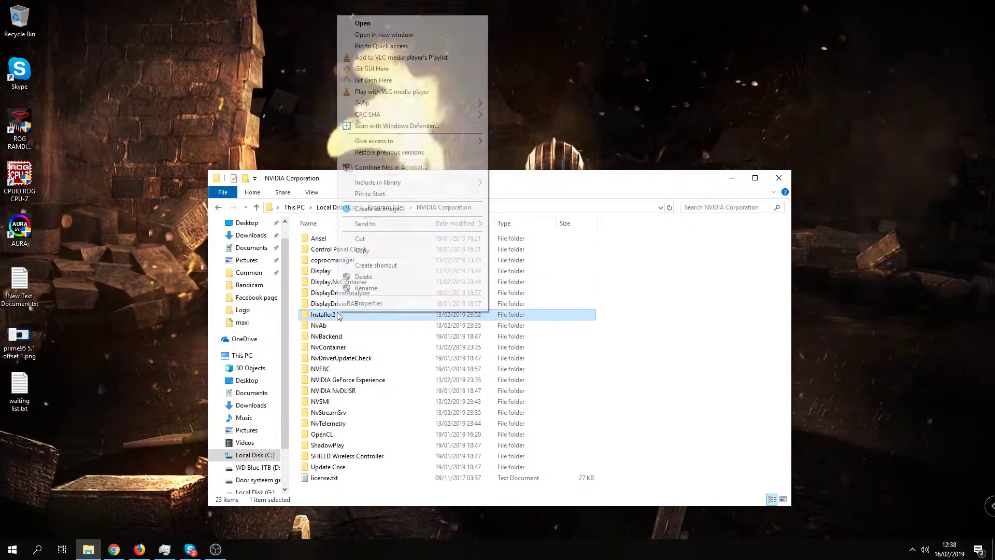
click(369, 303)
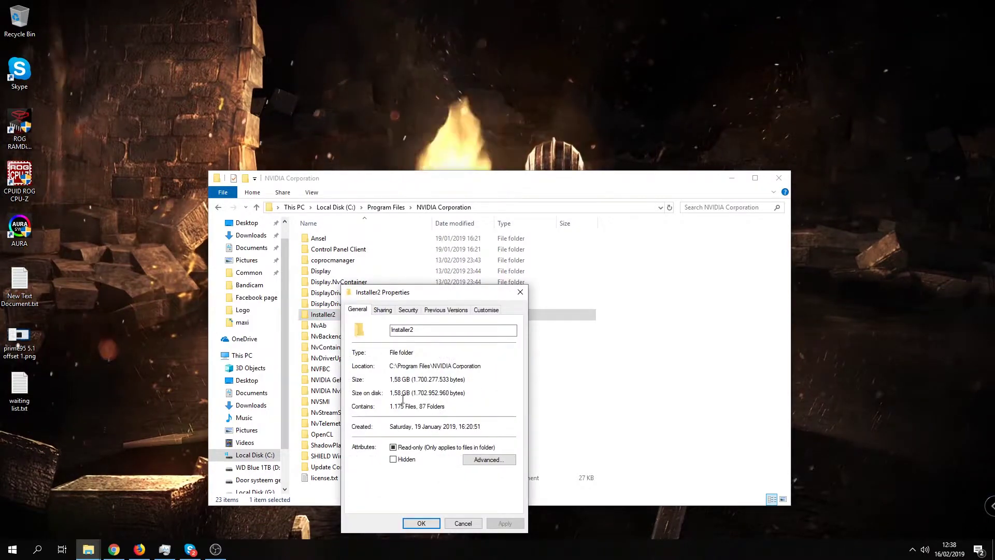
click(519, 295)
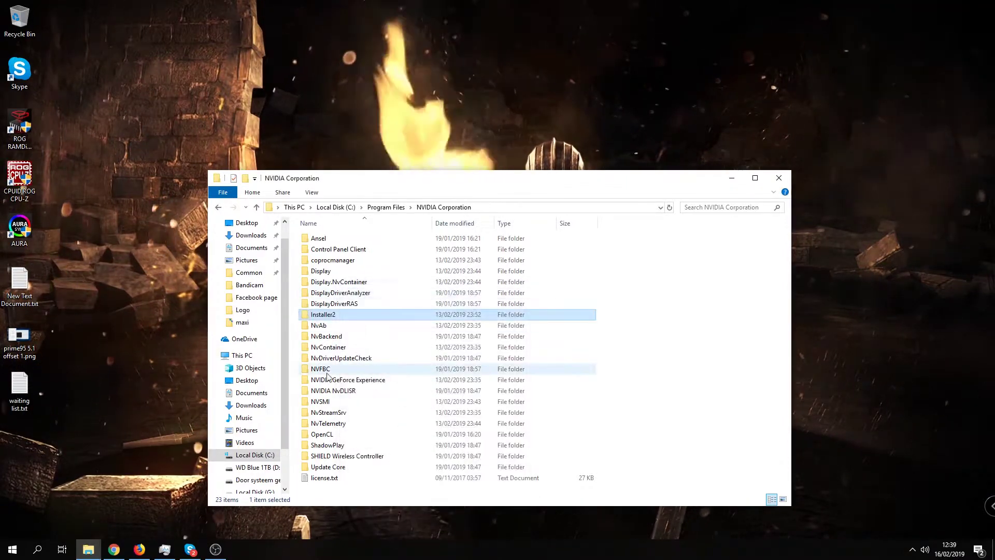
Step: Open the Installer2 folder, return to NVIDIA Corporation, and reopen it to examine the driver installer subfolders it contains
double_click(340, 318)
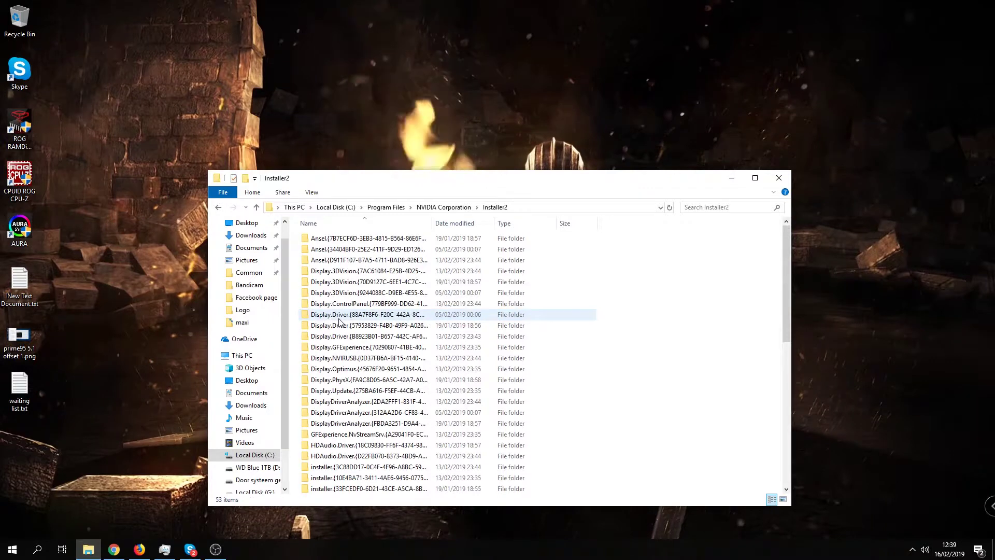
click(434, 208)
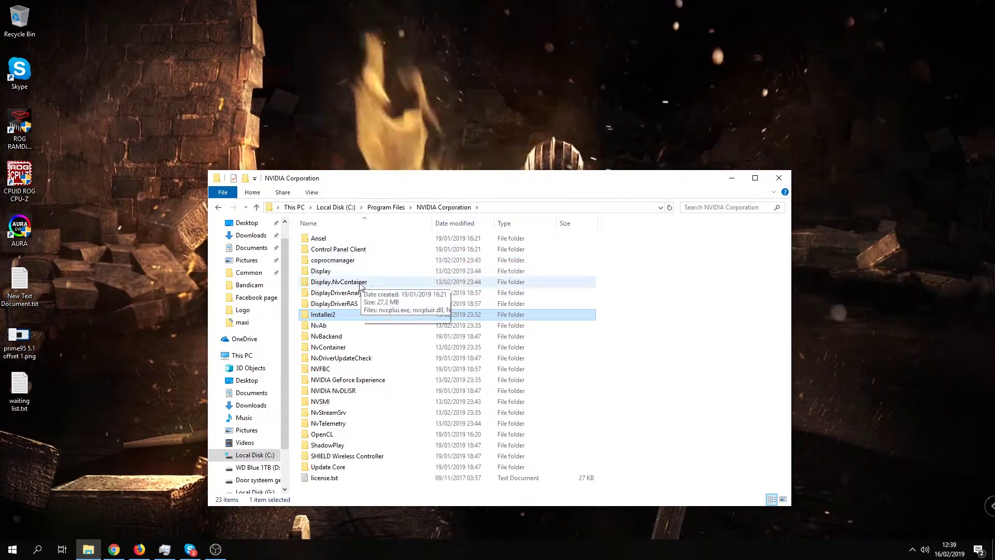
double_click(358, 315)
scroll(363, 285, down, 10)
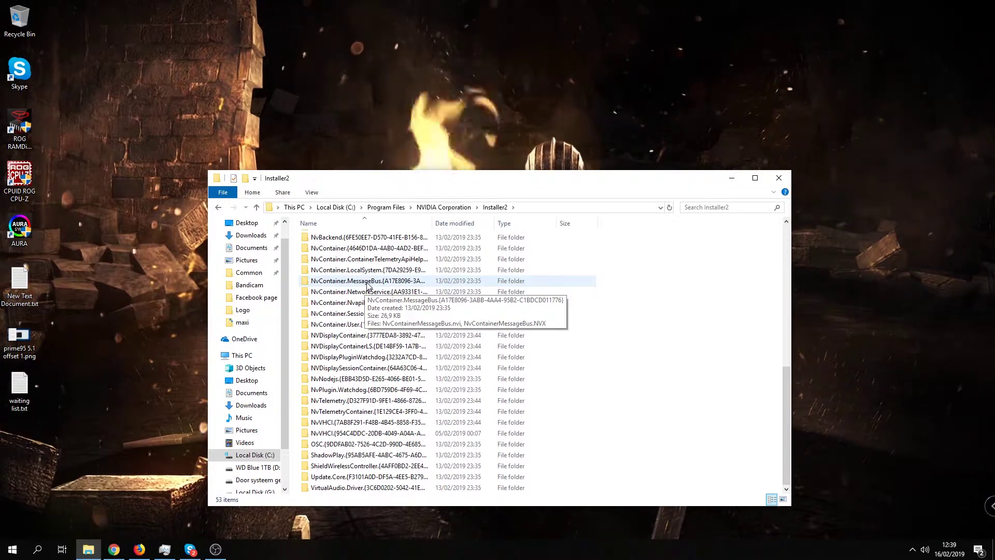
scroll(363, 293, up, 10)
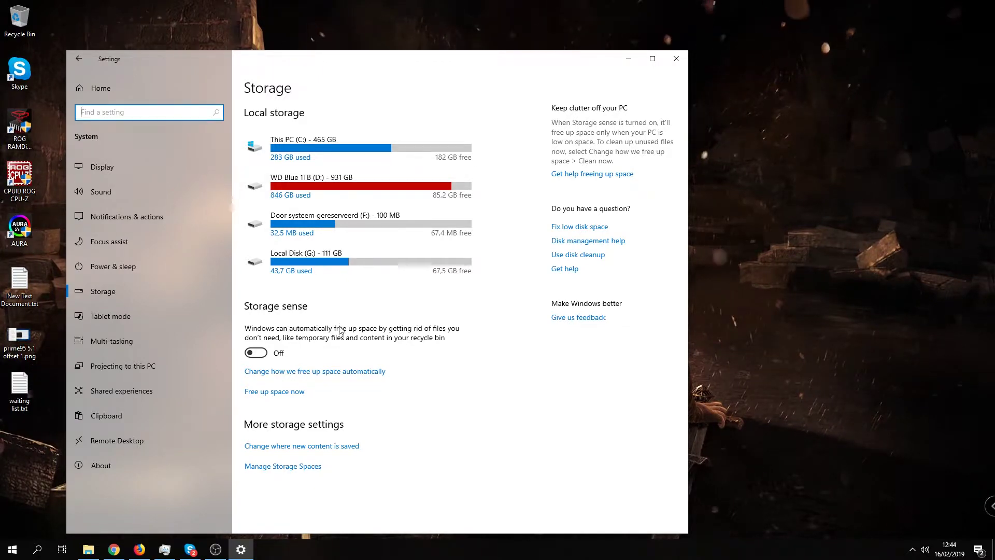
Step: From the Storage settings, open Change where new content is saved, view the drives offered for new apps, and dismiss the choice
click(301, 447)
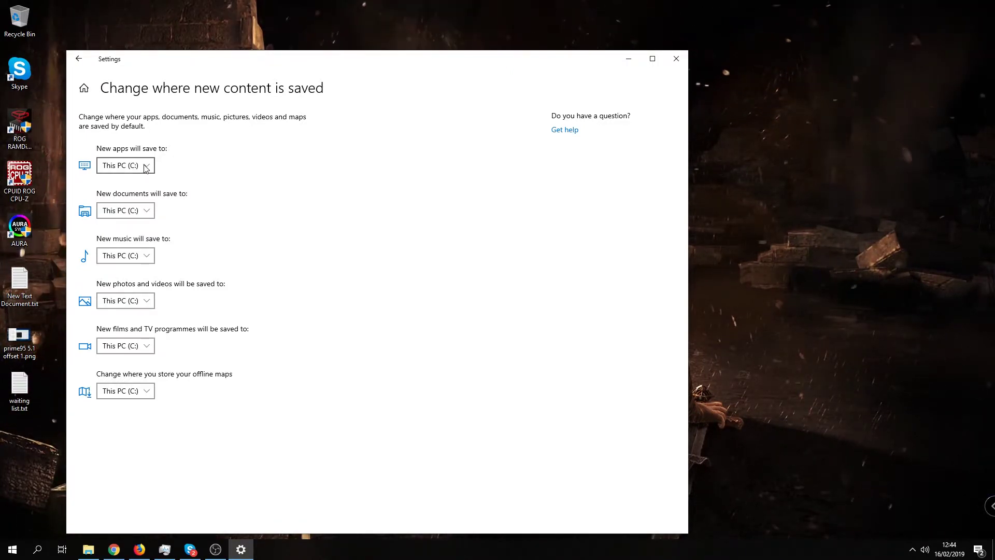
click(79, 58)
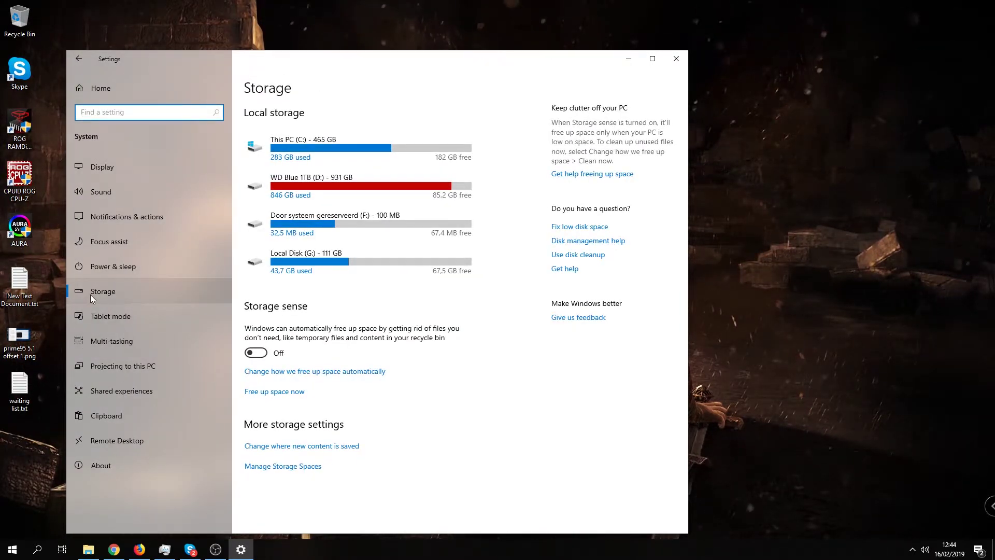
click(298, 449)
click(138, 163)
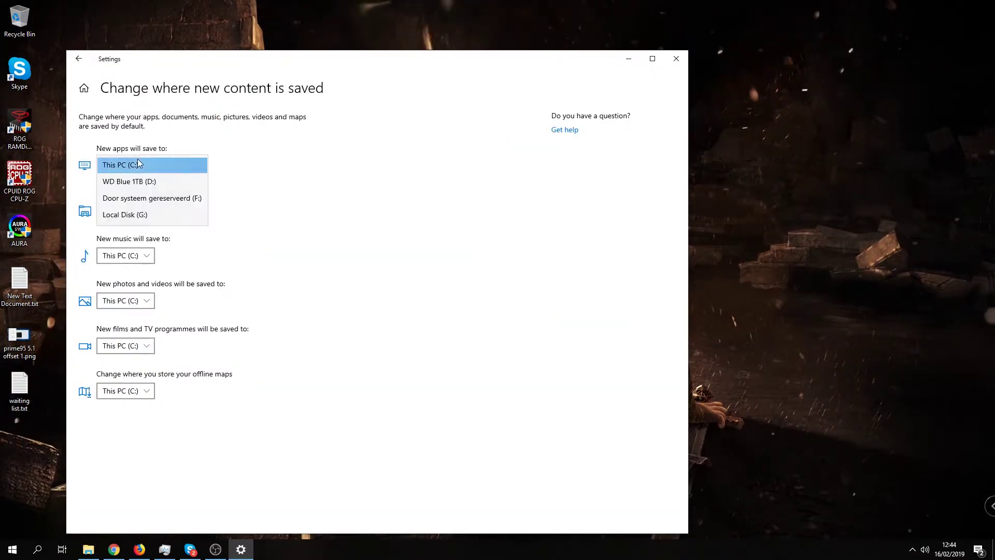
click(280, 257)
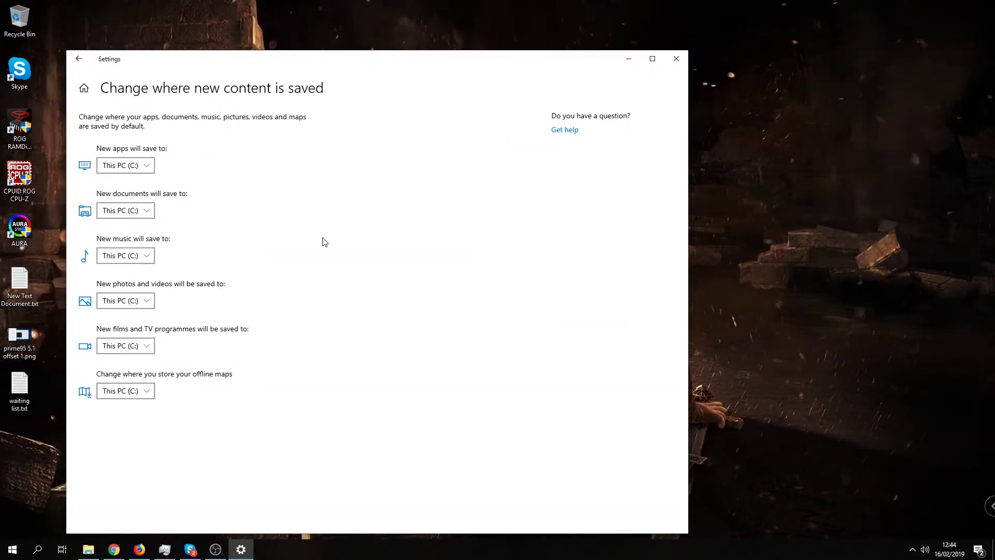